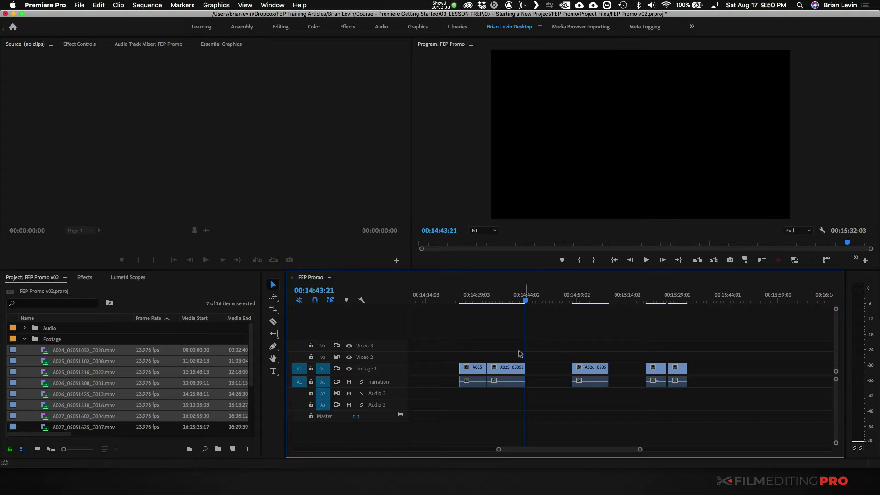
# Step: Close every gap between the FEP Promo clips so the footage and narration run back to back
pyautogui.moveTo(460, 338); pyautogui.dragTo(710, 409)
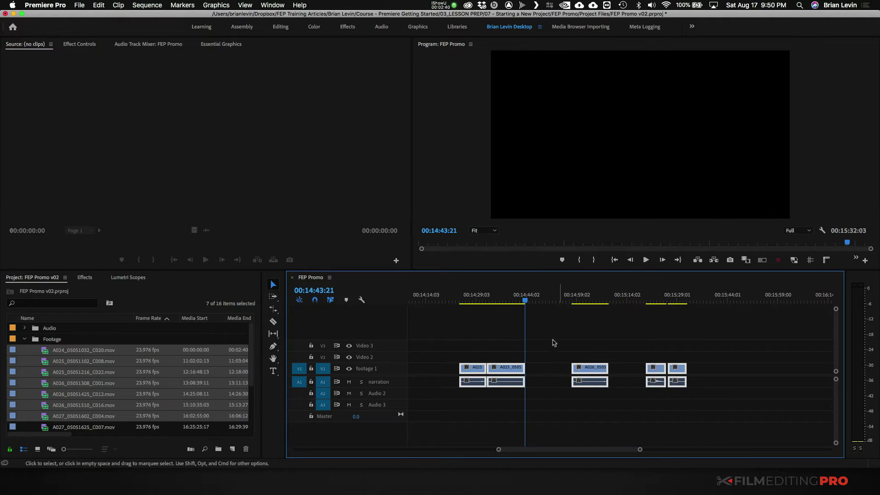
pyautogui.press('cmd+shift+g')
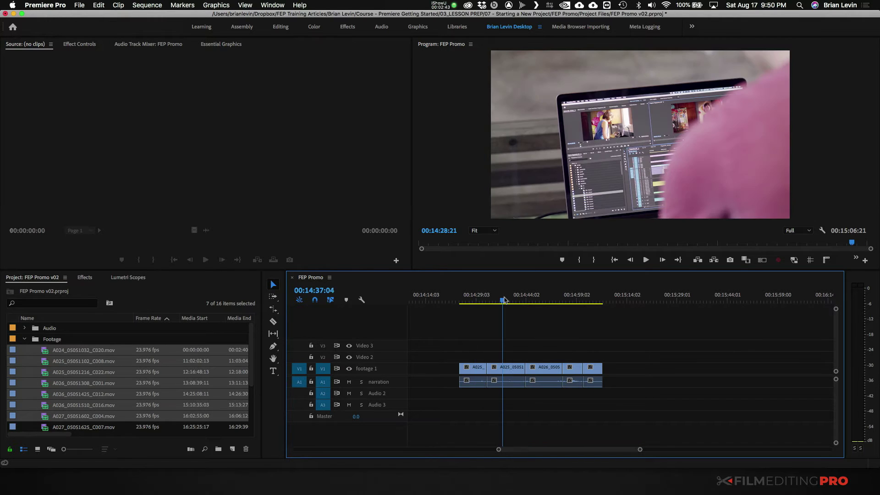
pyautogui.click(46, 386)
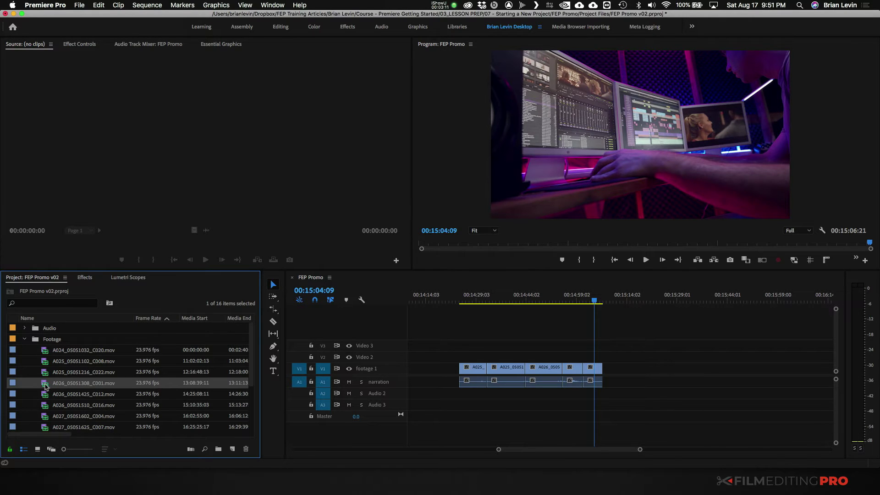
# Step: Load A026_05051308_C001 in the Source monitor and set an In point at the chosen start frame
pyautogui.doubleClick(46, 386)
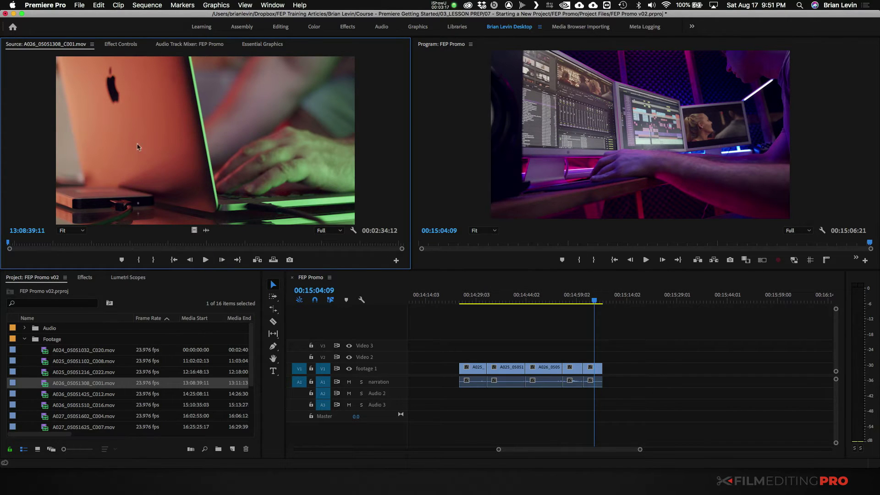
pyautogui.moveTo(113, 245); pyautogui.dragTo(156, 245)
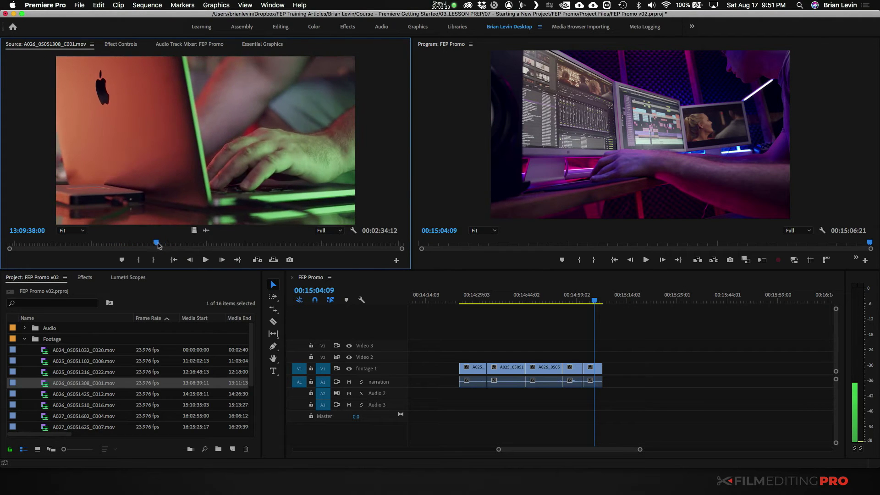
pyautogui.moveTo(156, 246); pyautogui.dragTo(159, 246)
pyautogui.press('i')
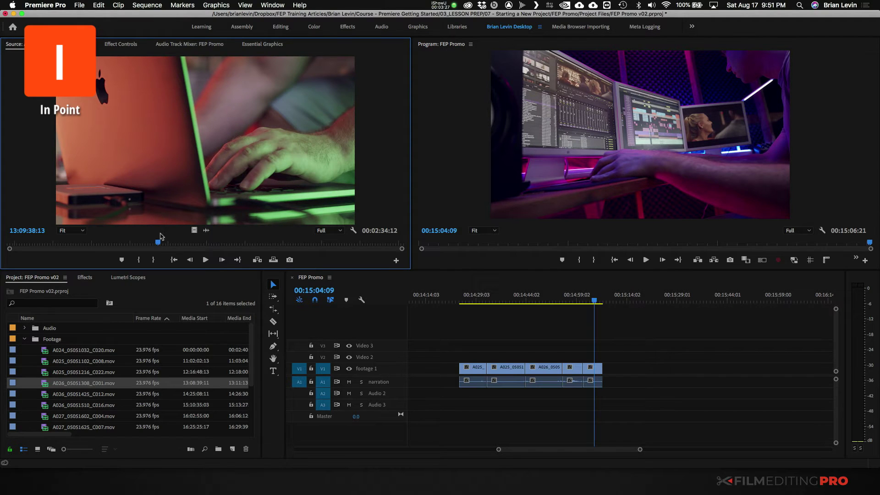
pyautogui.click(138, 260)
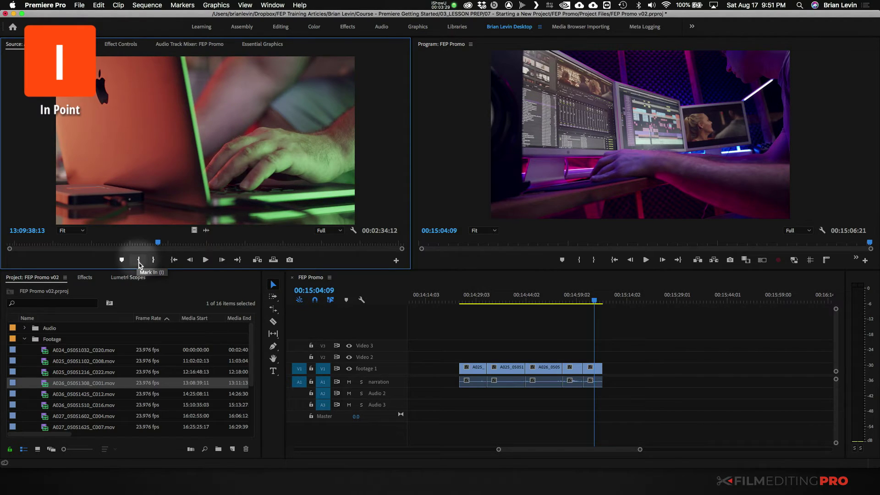
pyautogui.click(138, 260)
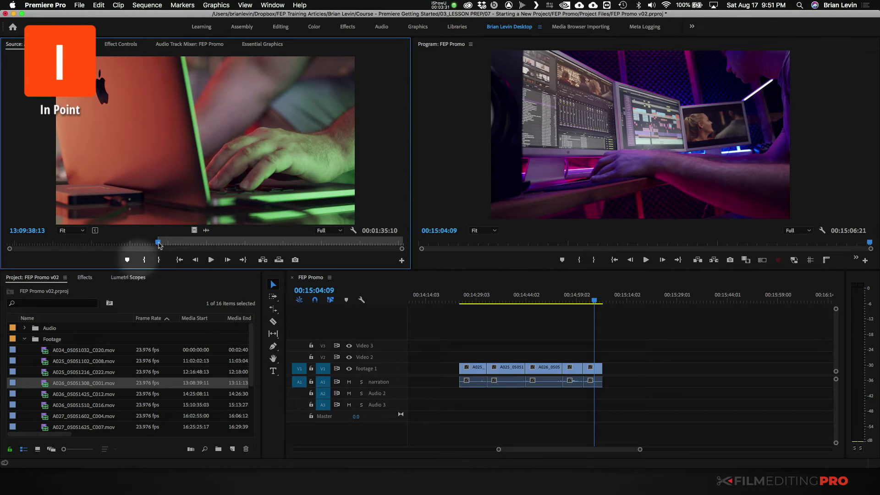
# Step: Set an Out point about ten seconds later and drag the marked range into the timeline
pyautogui.moveTo(159, 245); pyautogui.dragTo(183, 247)
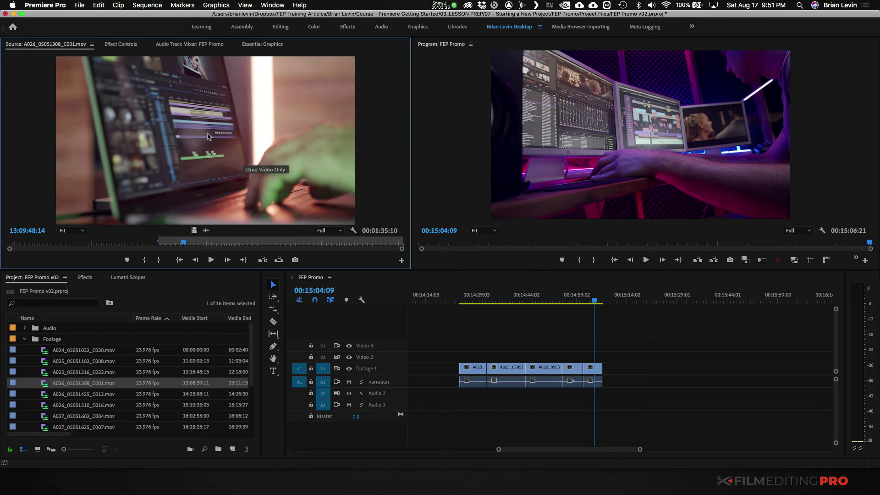
pyautogui.click(161, 262)
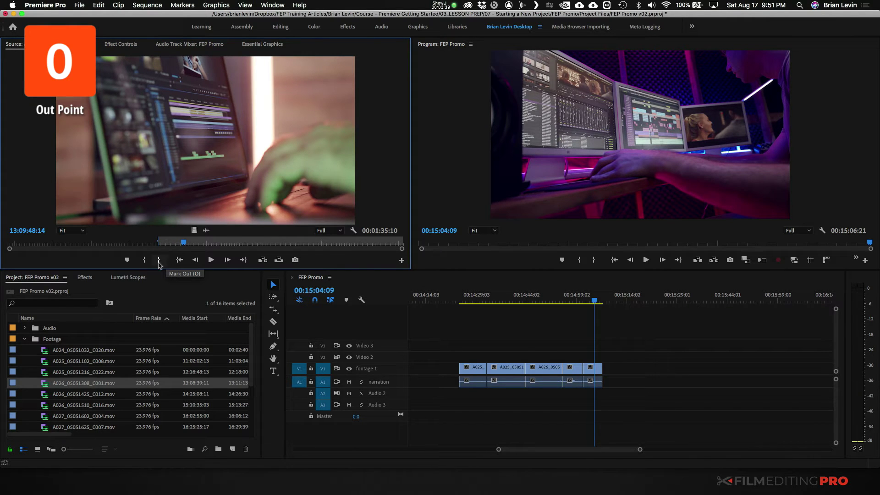
pyautogui.click(160, 262)
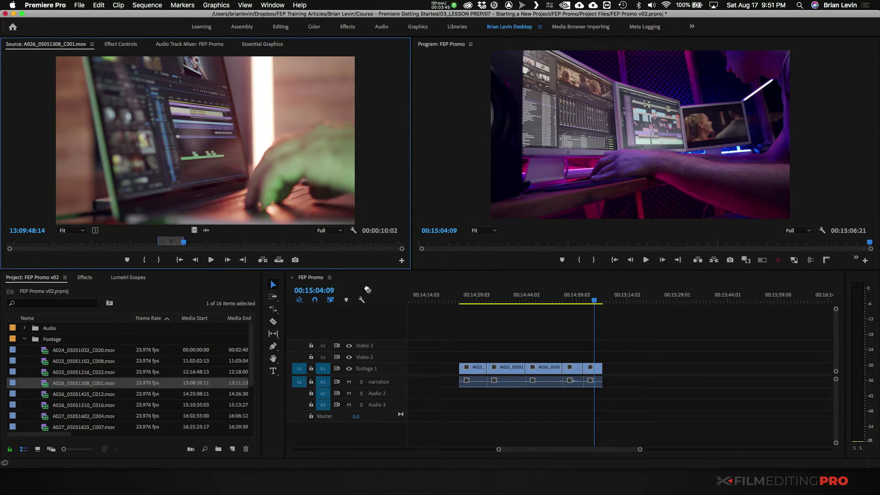
pyautogui.moveTo(367, 289); pyautogui.dragTo(527, 380)
pyautogui.press('super')
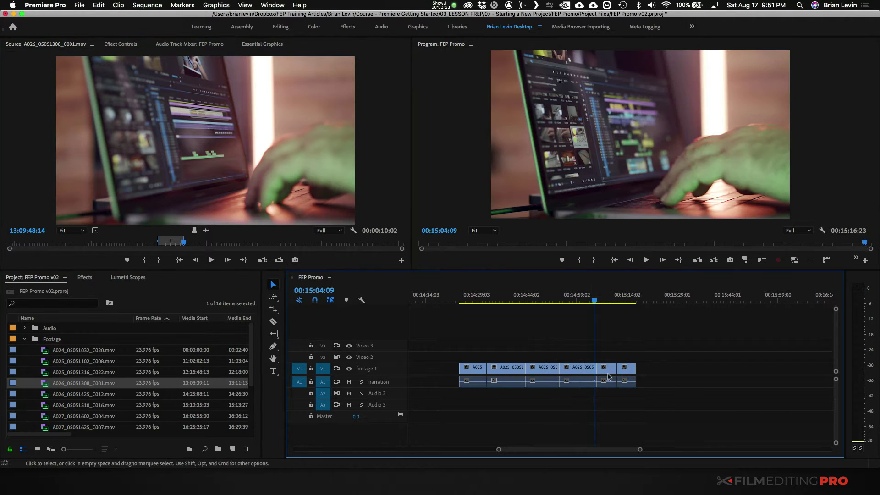
pyautogui.press('super+z')
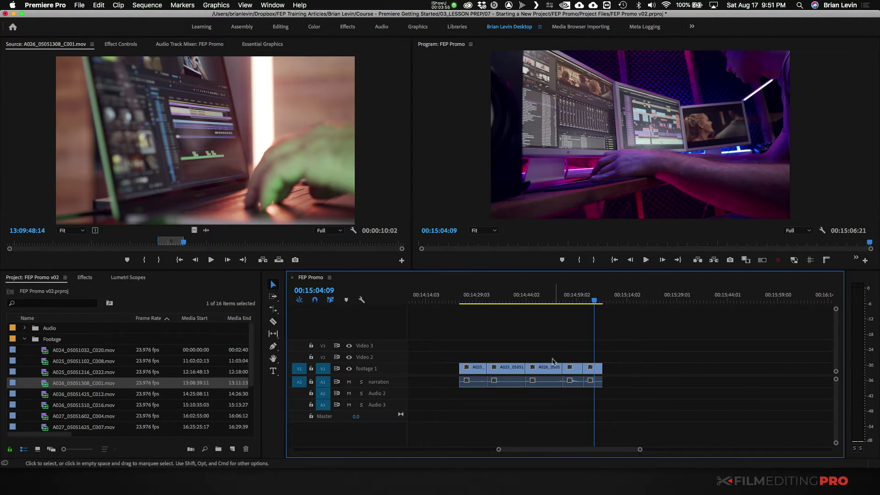
pyautogui.click(535, 299)
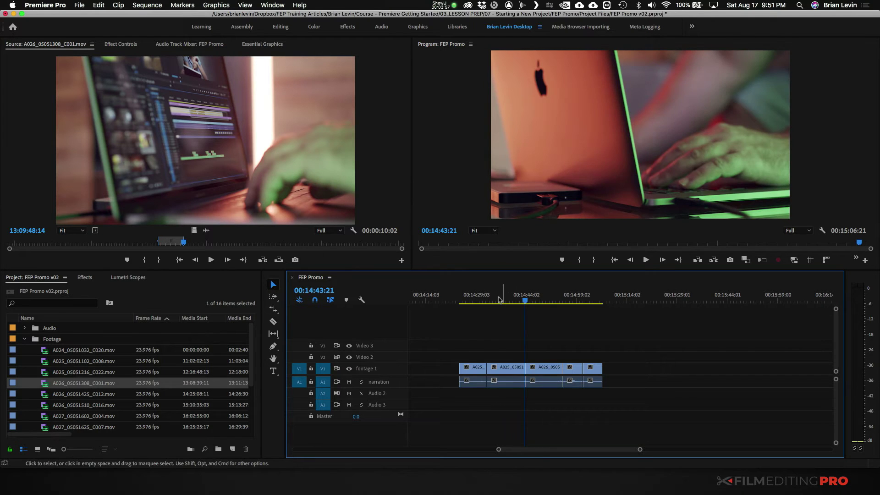
pyautogui.press('Up')
pyautogui.press('Up')
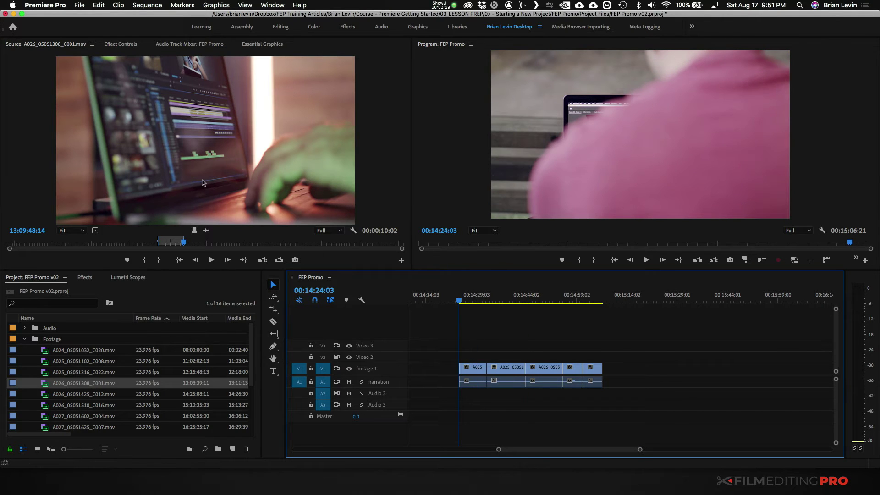
pyautogui.moveTo(196, 176); pyautogui.dragTo(467, 370)
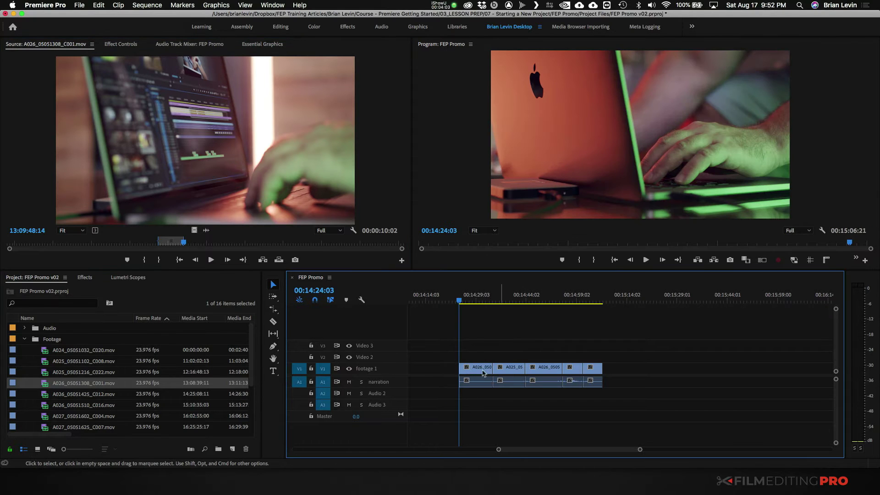
pyautogui.press('super+z')
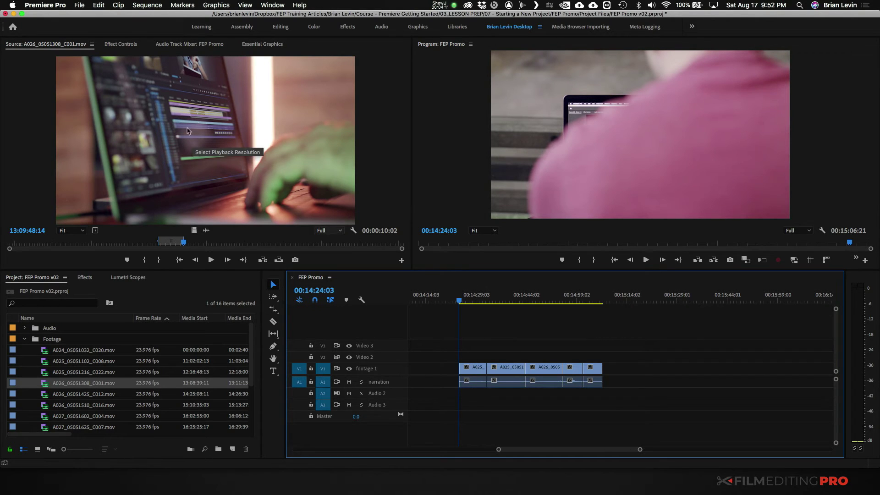
pyautogui.click(200, 139)
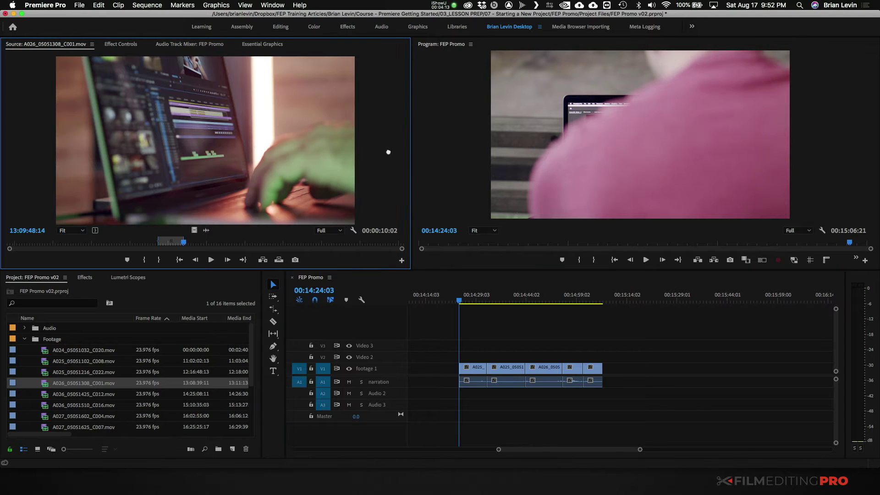
pyautogui.moveTo(388, 151); pyautogui.dragTo(531, 142)
pyautogui.moveTo(535, 89); pyautogui.dragTo(614, 146)
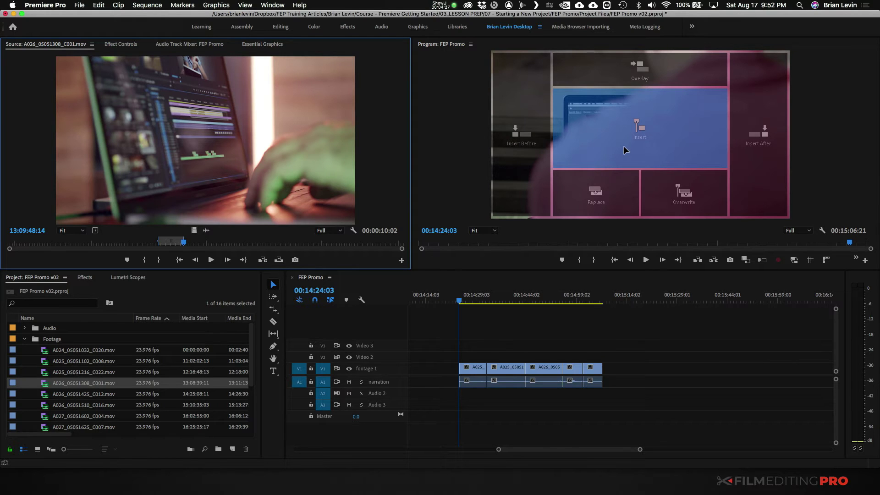
pyautogui.moveTo(623, 146); pyautogui.dragTo(321, 155)
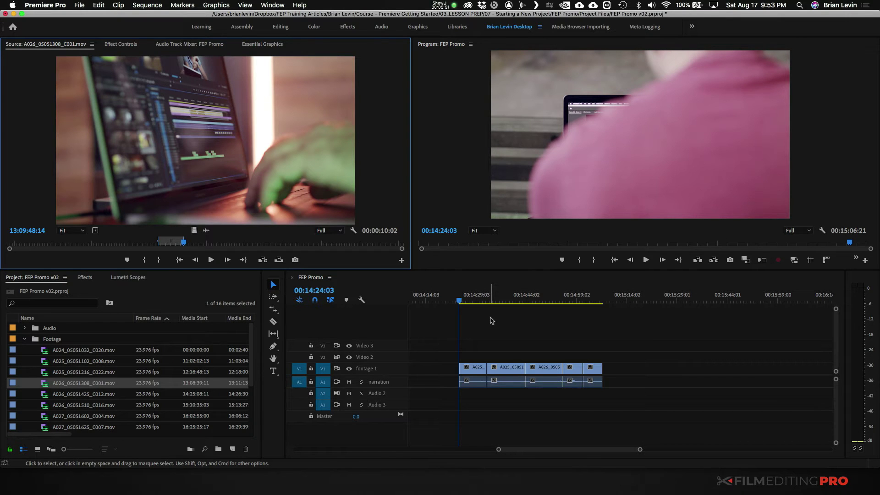
pyautogui.click(497, 333)
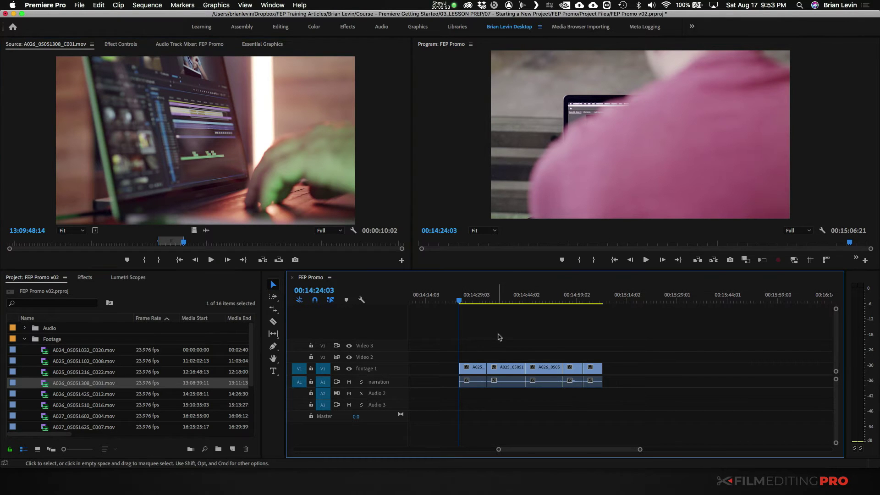
pyautogui.press('-')
pyautogui.press('-')
pyautogui.press('-')
pyautogui.press('-')
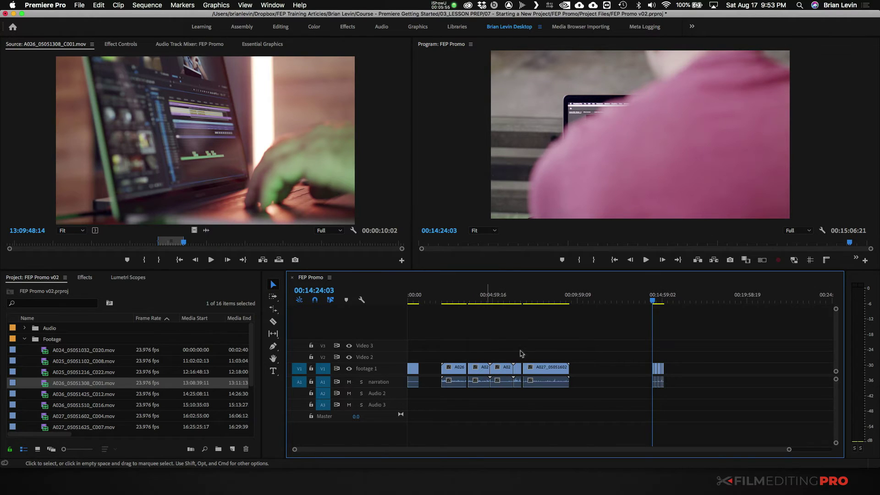
pyautogui.moveTo(566, 344); pyautogui.dragTo(748, 366)
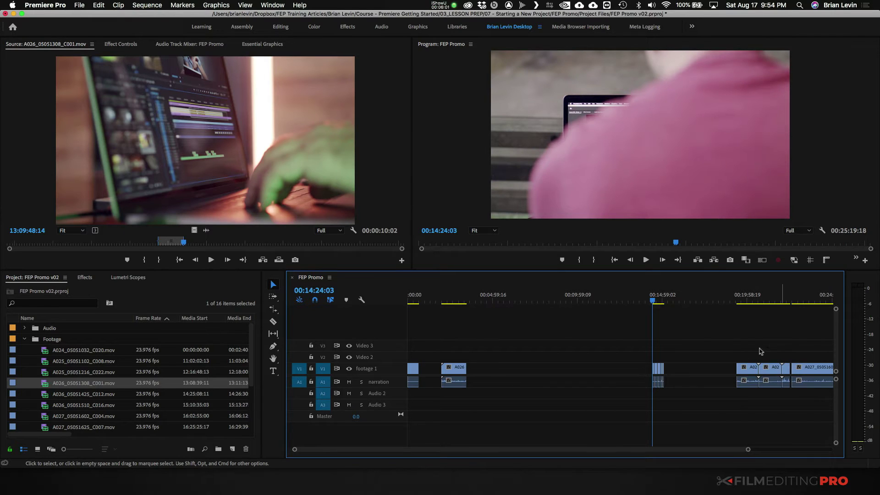
pyautogui.press('-')
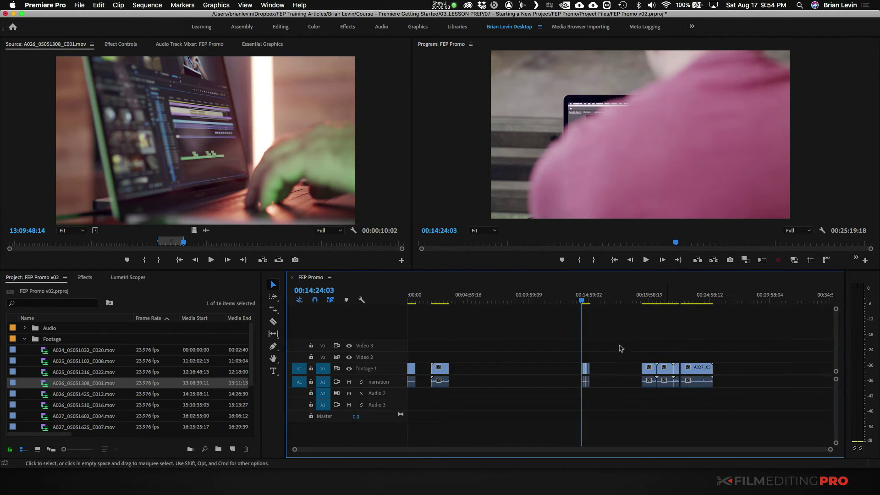
pyautogui.press('=')
pyautogui.press('=')
pyautogui.press('=')
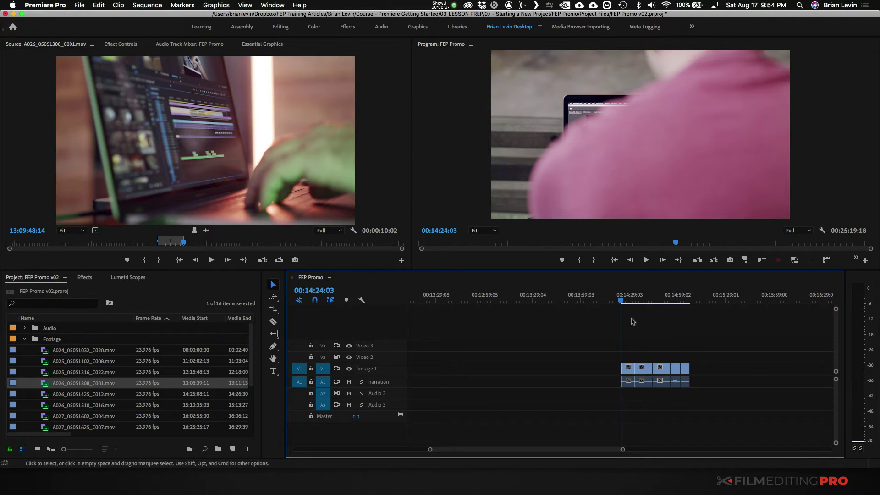
pyautogui.press('=')
pyautogui.moveTo(629, 301); pyautogui.dragTo(674, 309)
pyautogui.hscroll(5, 673, 328)
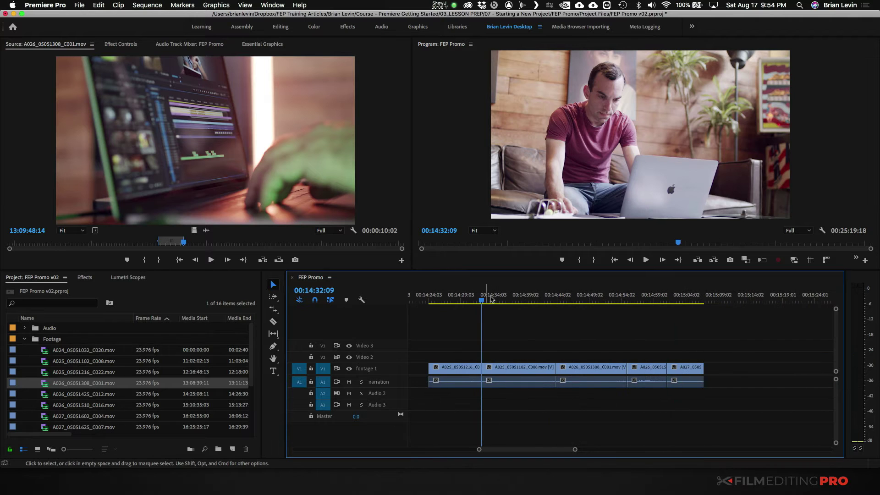
pyautogui.moveTo(490, 299); pyautogui.dragTo(703, 316)
pyautogui.press('-')
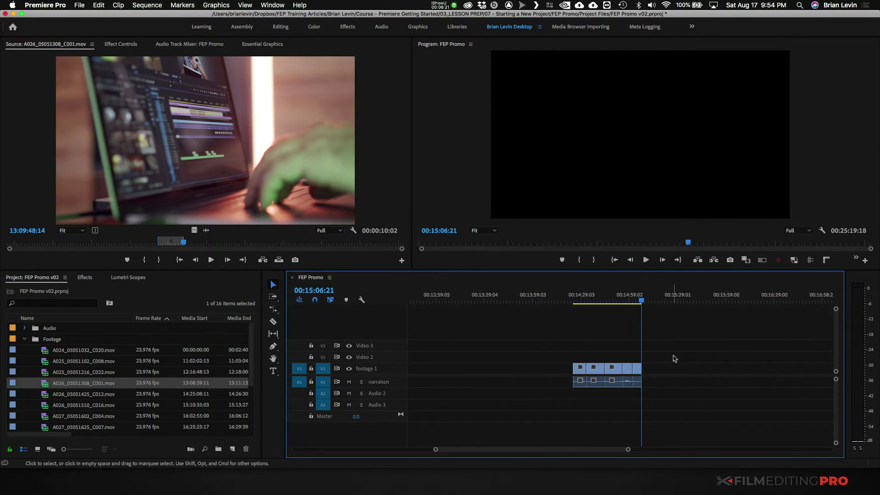
# Step: Split the A026_05051425_C012 clip at the playhead with Cmd+K
pyautogui.press('-')
pyautogui.press('-')
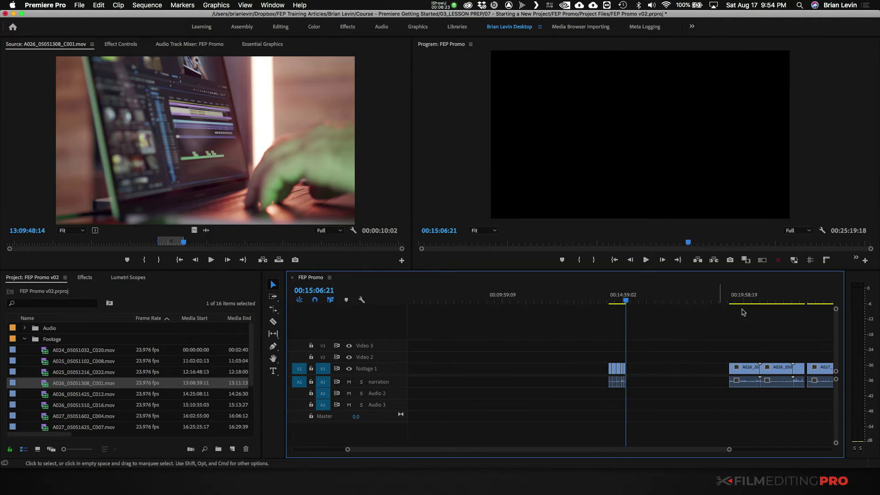
pyautogui.click(739, 296)
pyautogui.press('=')
pyautogui.press('=')
pyautogui.hscroll(5, 706, 329)
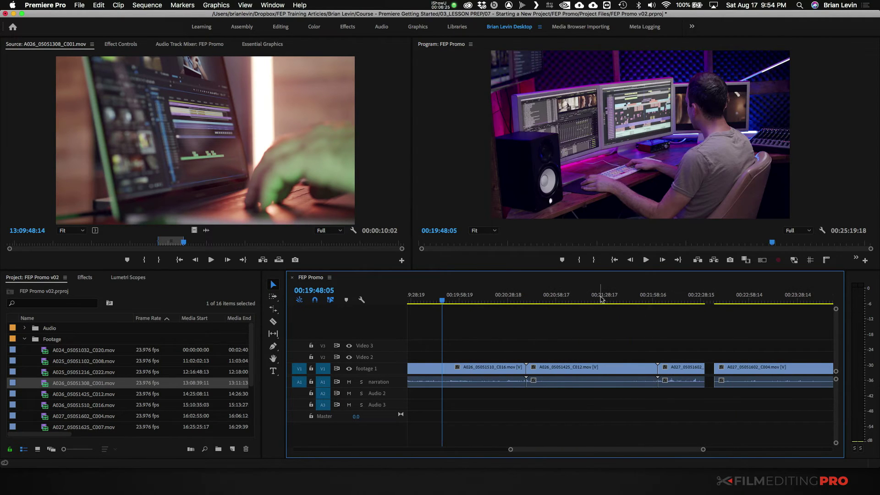
pyautogui.click(616, 298)
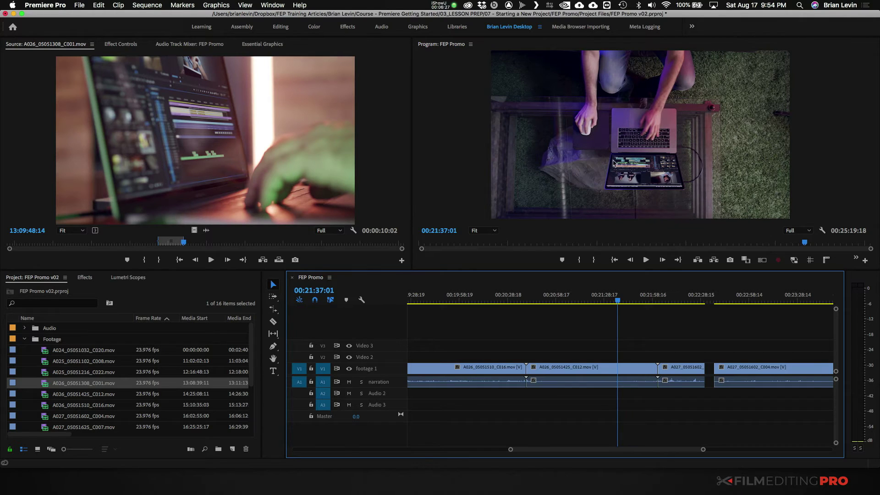
pyautogui.press('=')
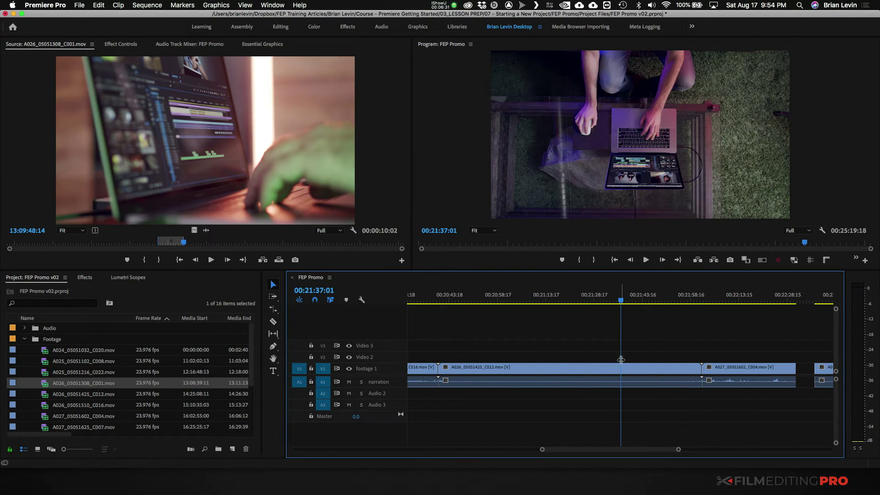
pyautogui.press('super+k')
# Step: Trim the start of the piece after the cut up to 00:21:45:12, leaving a gap
pyautogui.moveTo(625, 303); pyautogui.dragTo(647, 303)
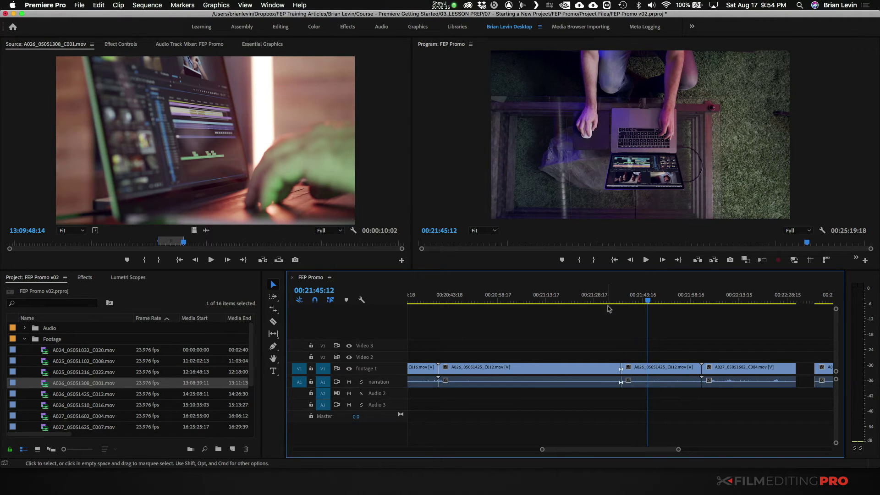
pyautogui.moveTo(622, 367); pyautogui.dragTo(646, 368)
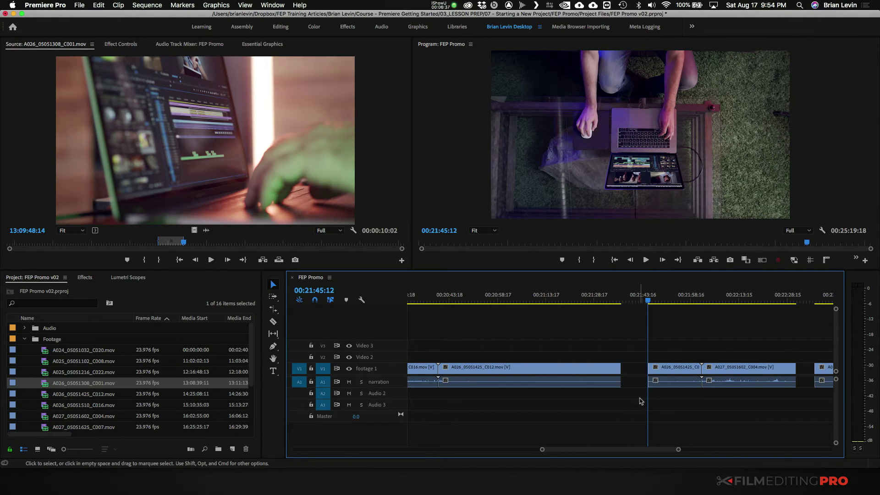
pyautogui.scroll(-6, 679, 293)
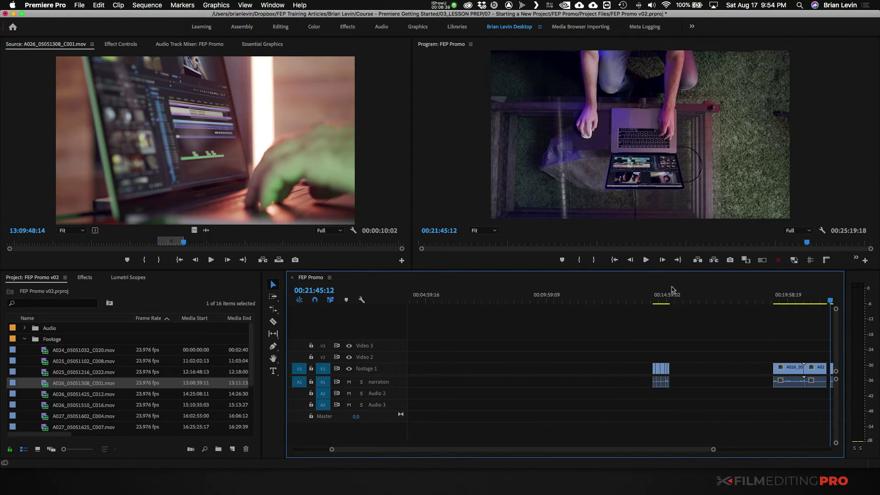
pyautogui.scroll(4, 679, 293)
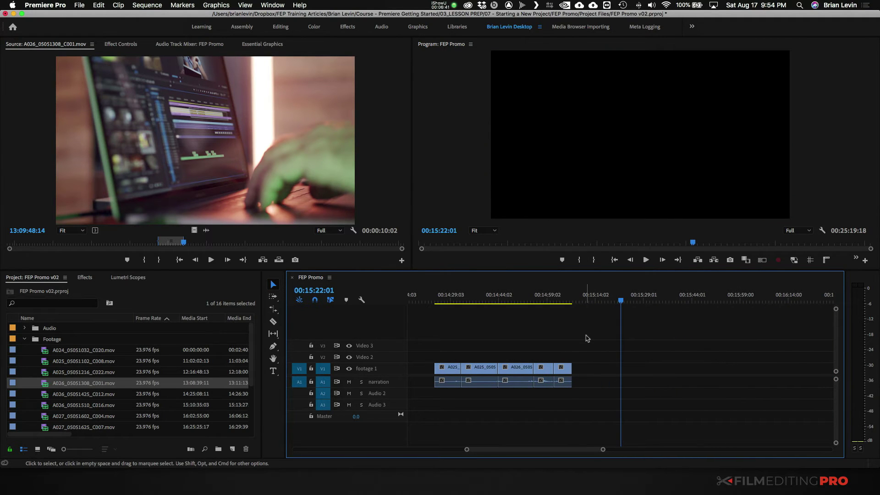
# Step: Overwrite the A026 source clip onto the sequence at the end of the clip run
pyautogui.press('Up')
pyautogui.press('.')
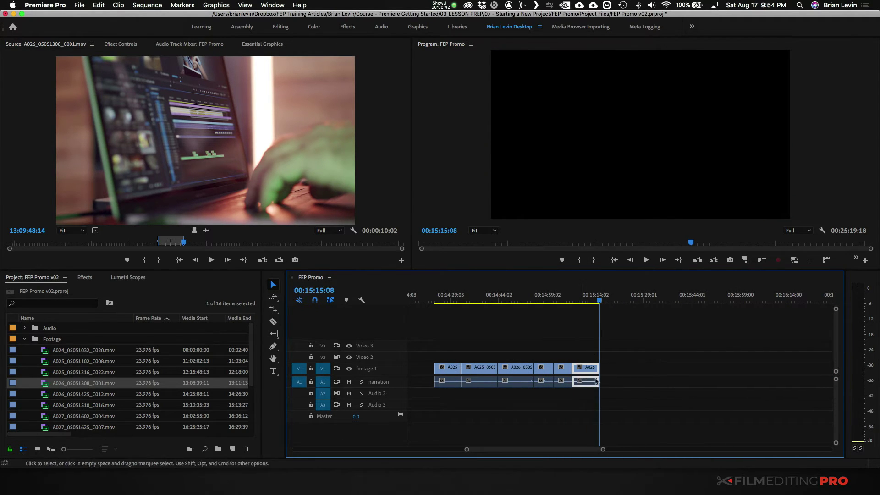
pyautogui.click(583, 346)
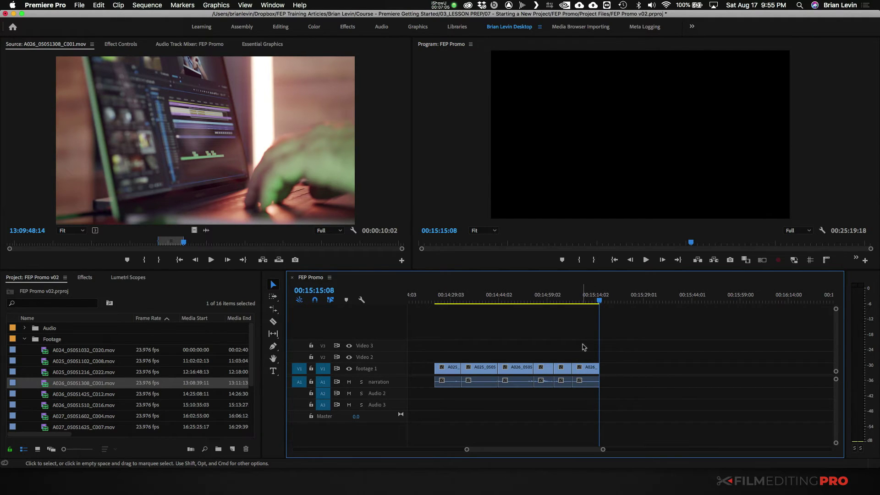
# Step: Preview the edit at 00:23:22:15 and 00:15:06:21, then jump the playhead to the sequence end
pyautogui.scroll(-6, 581, 345)
pyautogui.click(678, 302)
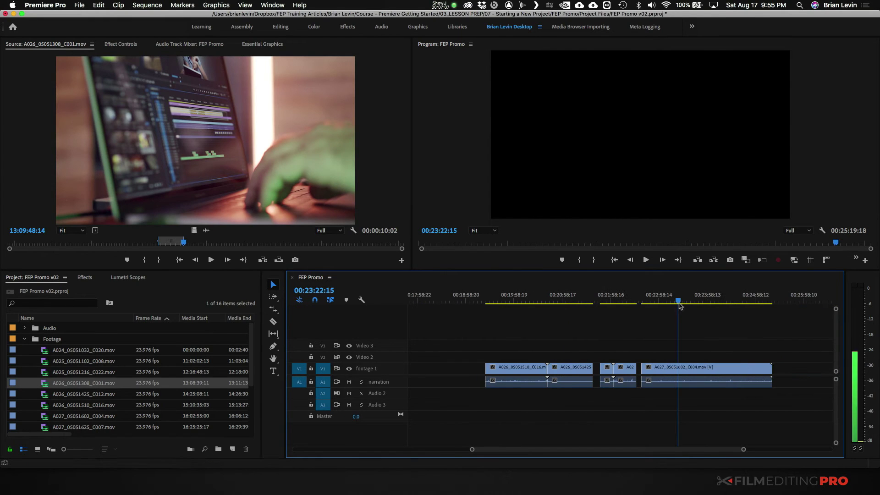
pyautogui.scroll(-2, 710, 371)
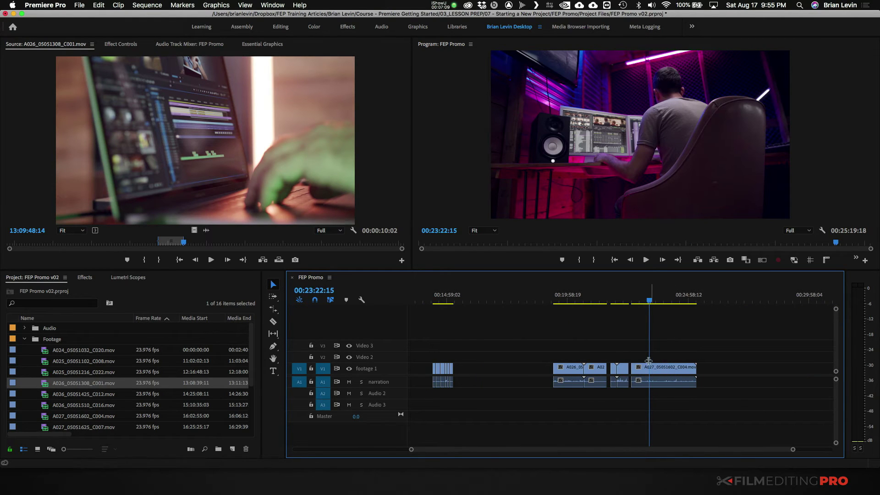
pyautogui.click(448, 301)
pyautogui.press('=')
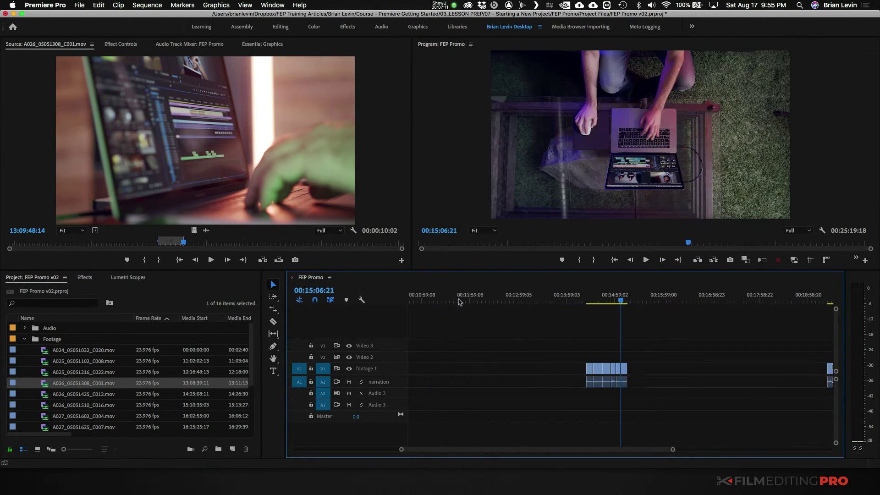
pyautogui.press('=')
pyautogui.press('=')
pyautogui.press('End')
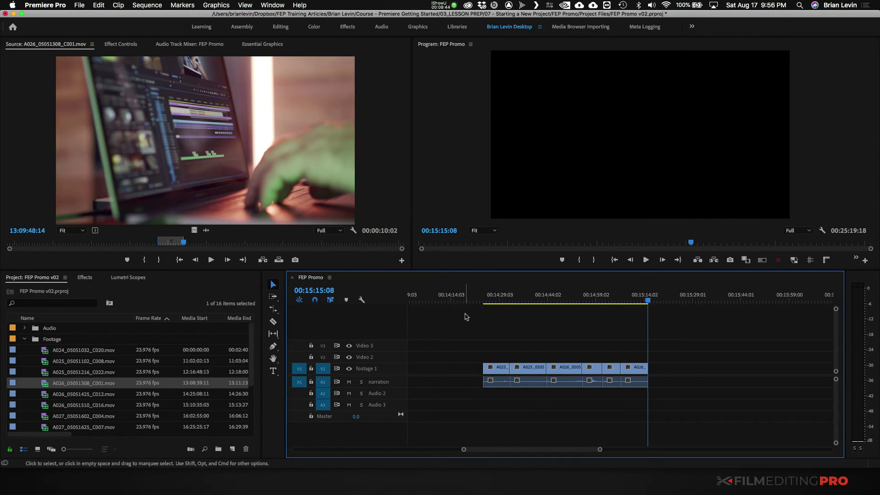
# Step: Delete all clips from the FEP Promo sequence
pyautogui.press('-')
pyautogui.press('-')
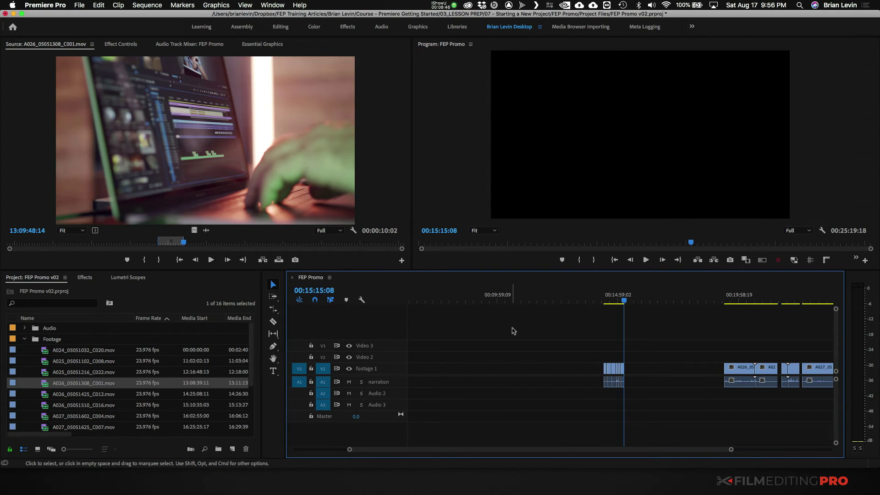
pyautogui.press('super+a')
pyautogui.press('BackSpace')
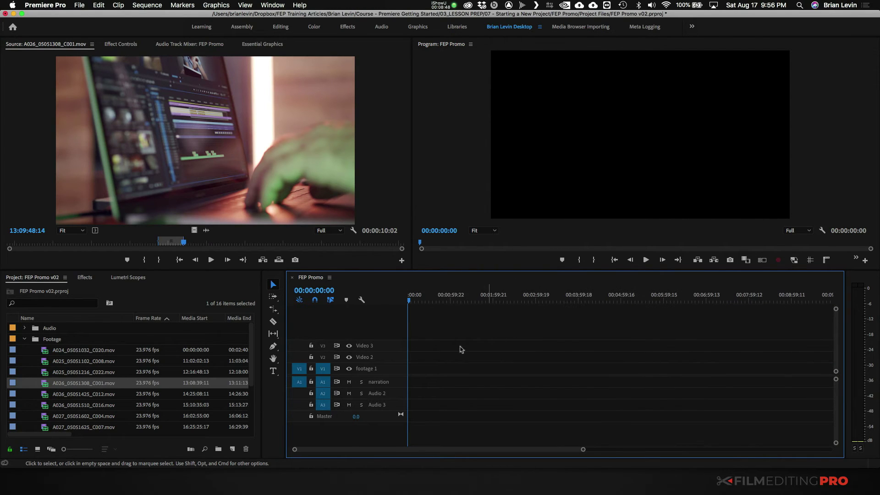
pyautogui.scroll(-4, 70, 396)
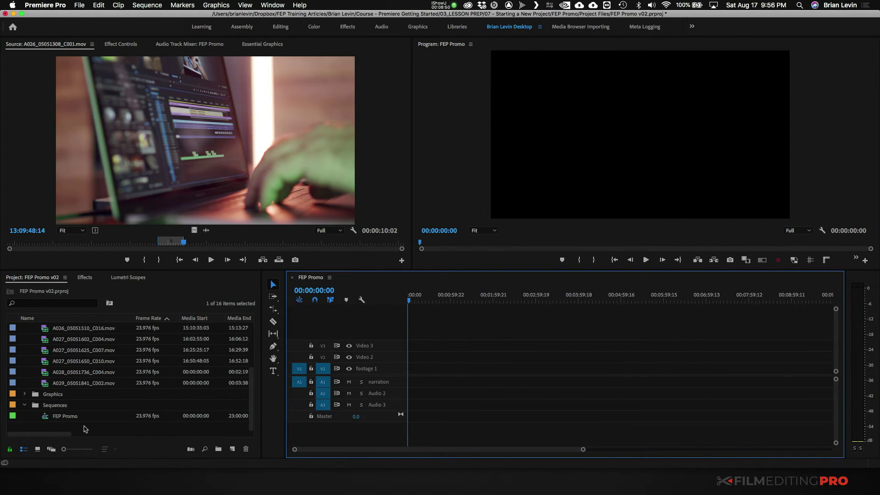
pyautogui.scroll(5, 46, 385)
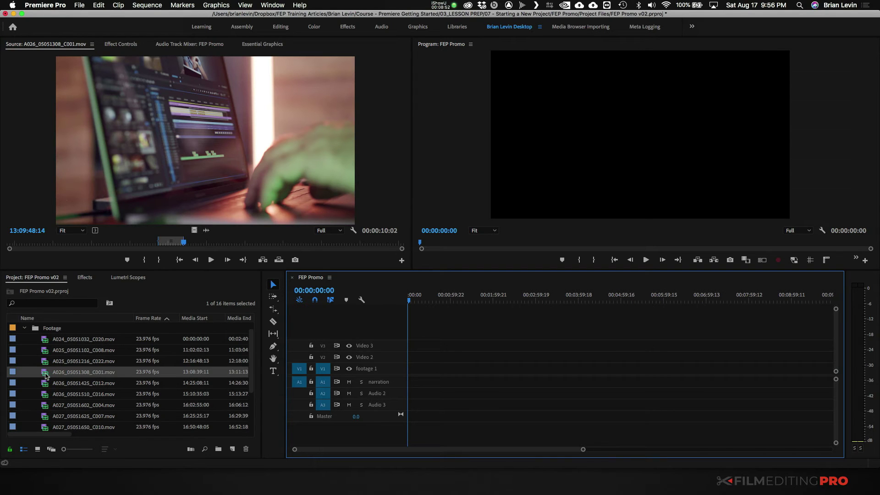
# Step: Create a new sequence from A026_05051308_C001 and name it 'Pancake timeline'
pyautogui.click(46, 375)
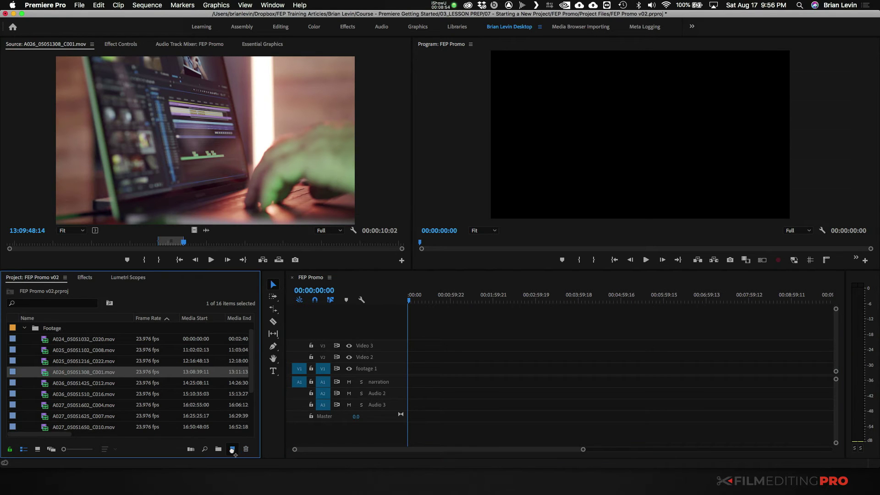
pyautogui.moveTo(232, 450); pyautogui.dragTo(232, 450)
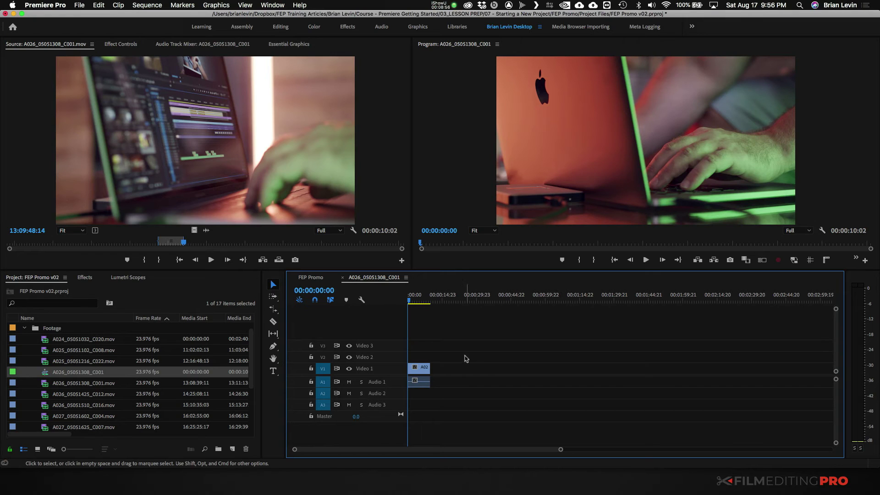
pyautogui.click(45, 372)
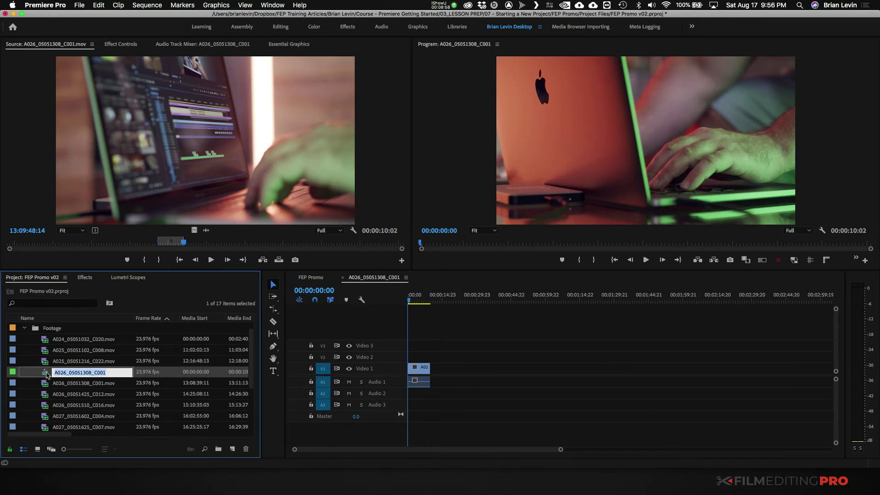
pyautogui.write('Pancake timeli')
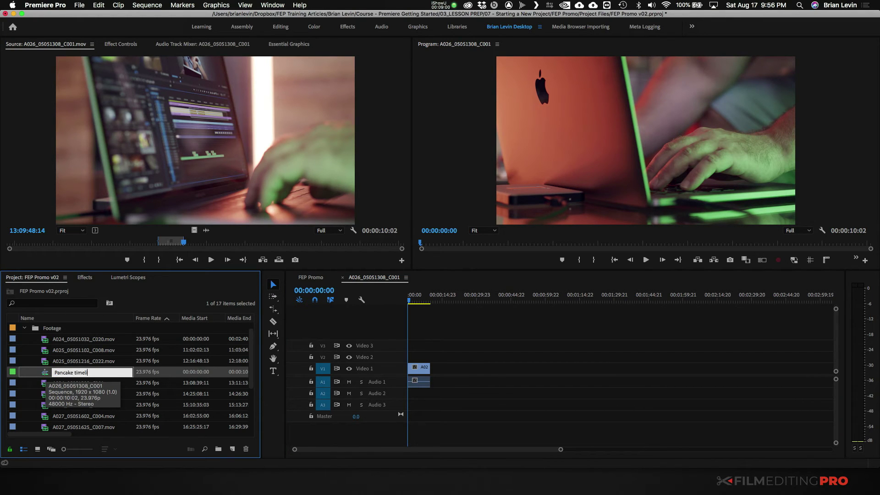
pyautogui.write('ne')
pyautogui.press('Return')
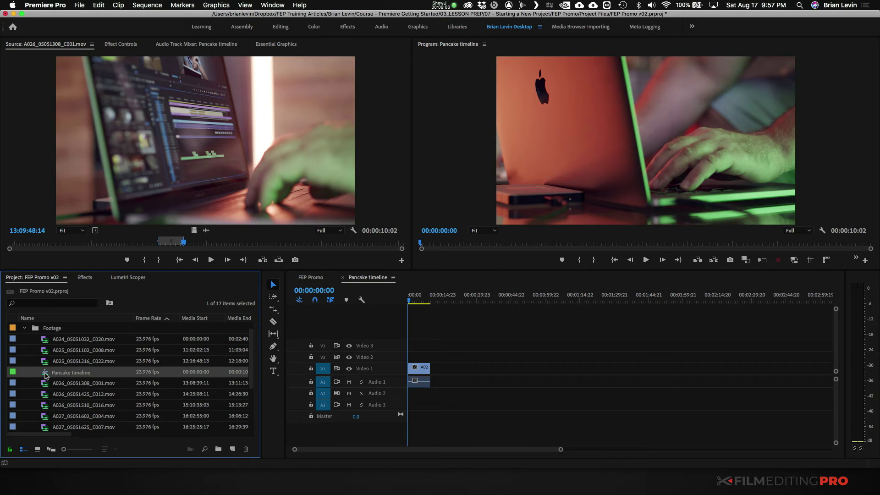
# Step: Move Pancake timeline into the Sequences bin and expand the Graphics bin
pyautogui.moveTo(46, 375); pyautogui.dragTo(43, 409)
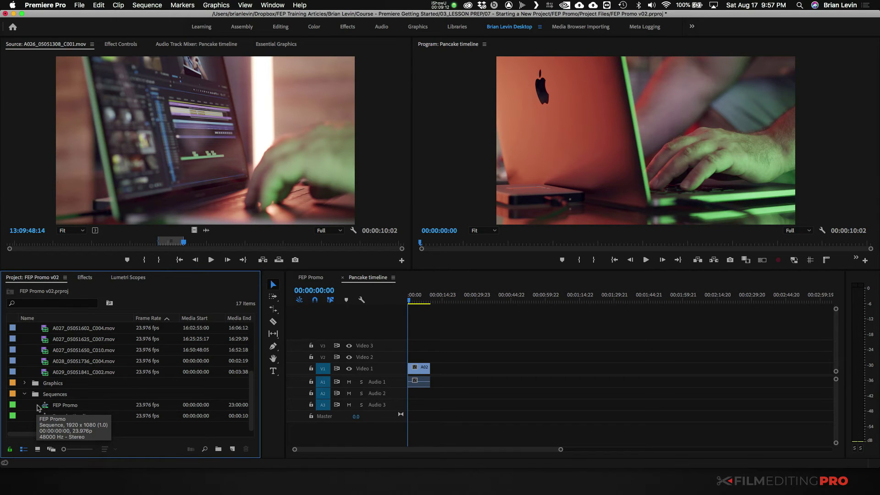
pyautogui.click(37, 383)
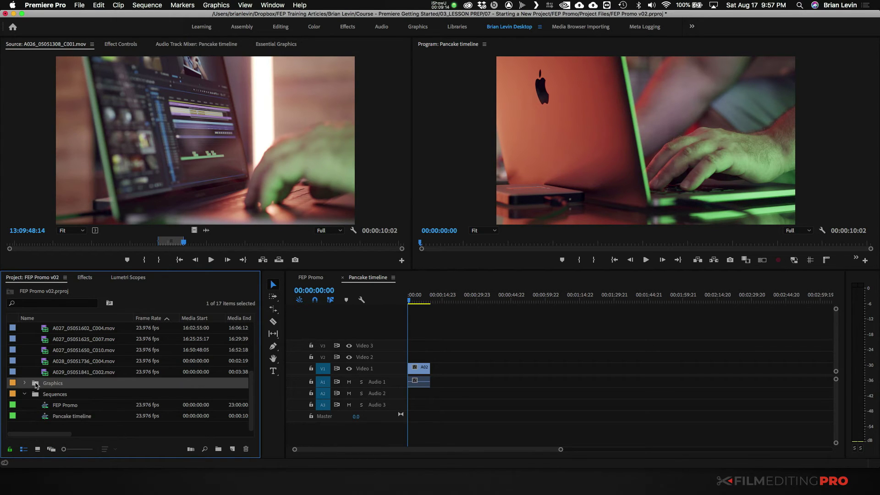
pyautogui.press('Right')
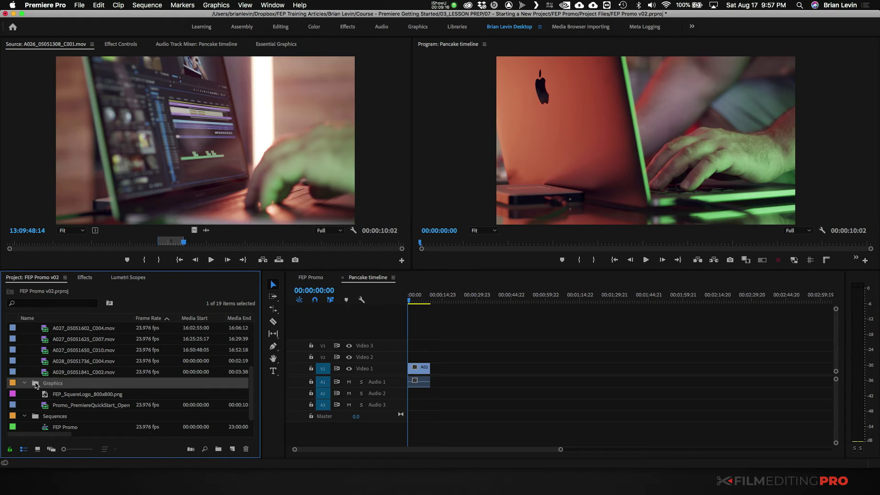
# Step: Import the pancakes folder from Dropbox into the Graphics bin through the Media Browser
pyautogui.click(272, 6)
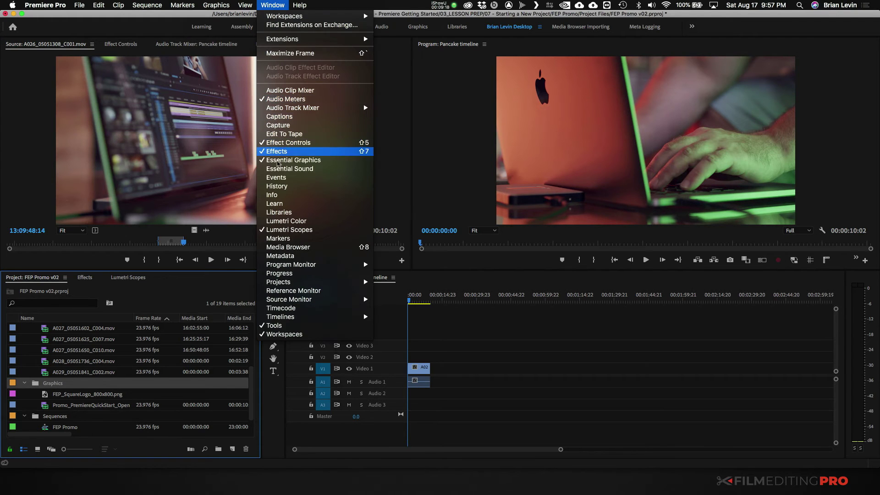
pyautogui.click(277, 248)
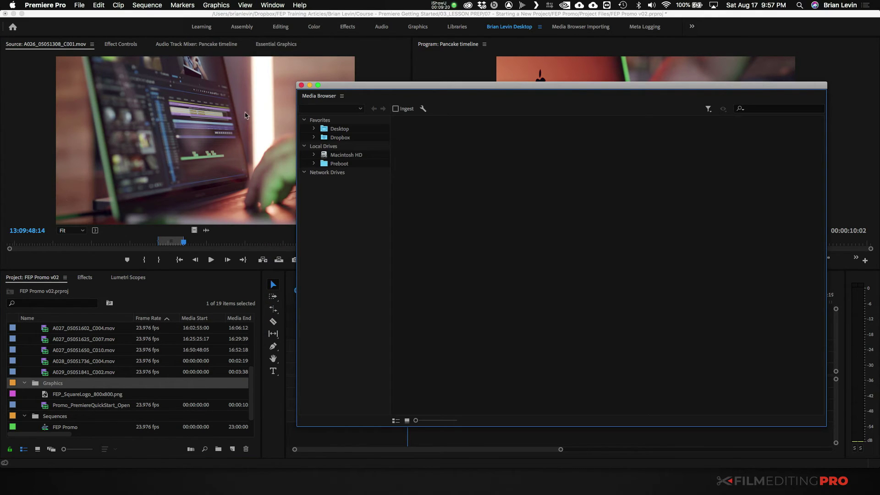
pyautogui.click(338, 137)
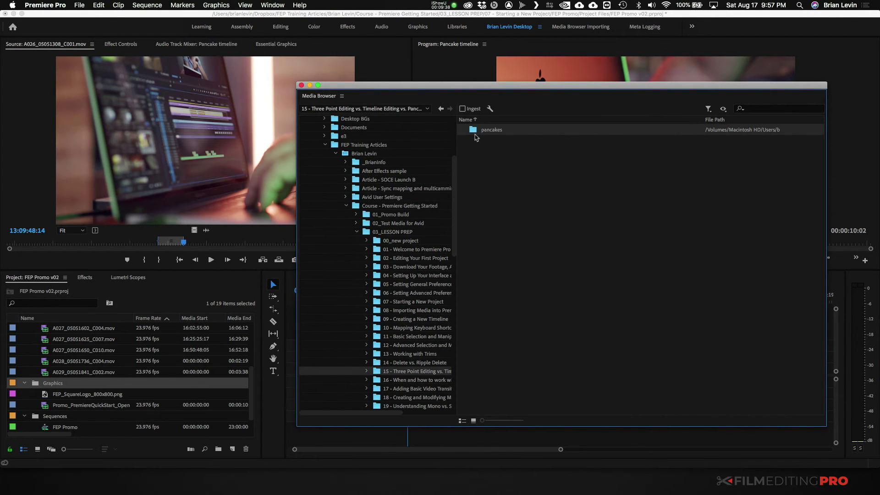
pyautogui.moveTo(37, 385); pyautogui.dragTo(37, 384)
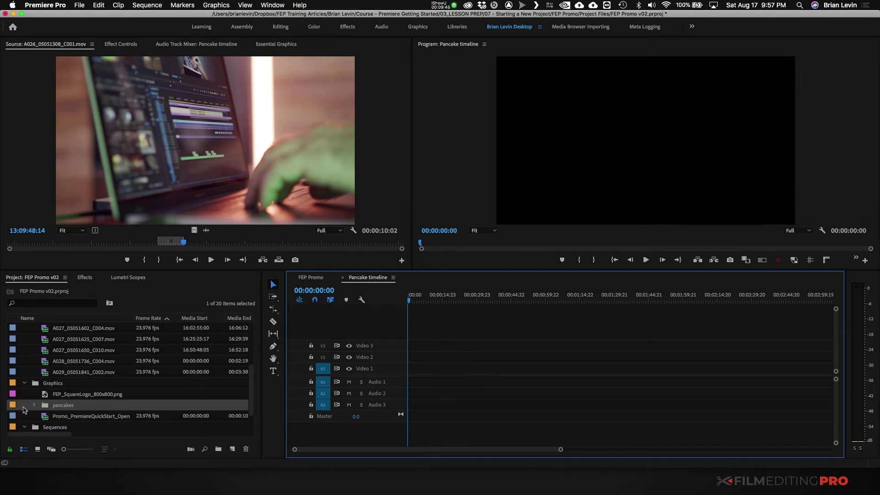
# Step: Place all seven pancake images, starting with AFAF_Pancake_feed.jpg, on Video 1 of Pancake timeline
pyautogui.click(34, 404)
pyautogui.click(55, 405)
pyautogui.scroll(-3, 55, 405)
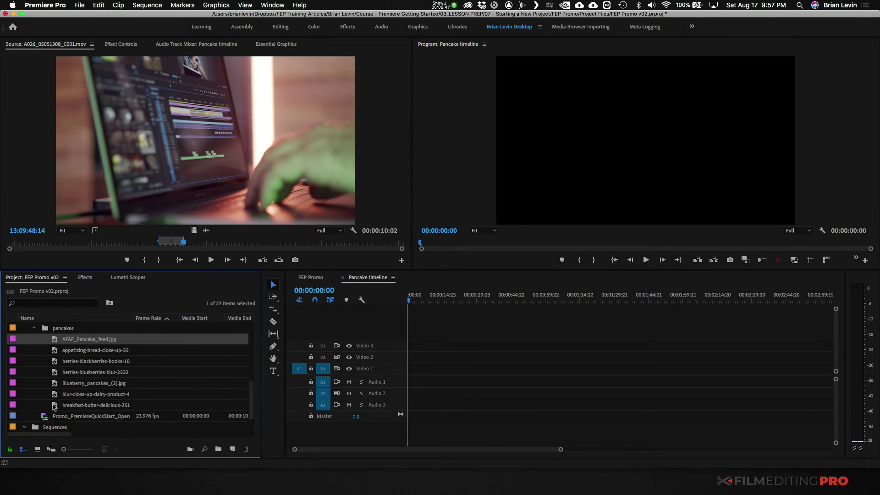
pyautogui.keyDown('shift'); pyautogui.click(56, 406); pyautogui.keyUp('shift')
pyautogui.moveTo(55, 342); pyautogui.dragTo(419, 368)
# Step: Fit the sequence to the view and preview the books, blueberry and raspberry pancake images
pyautogui.press('\\')
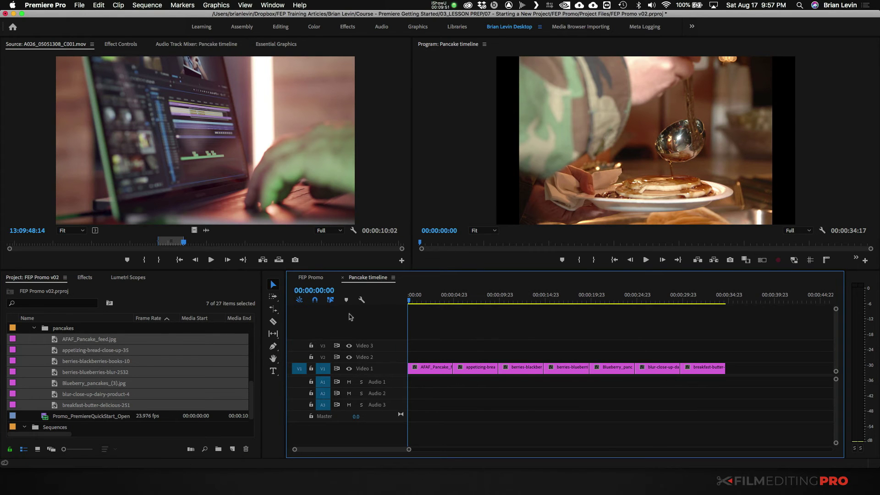
pyautogui.press('Down')
pyautogui.moveTo(453, 301); pyautogui.dragTo(600, 304)
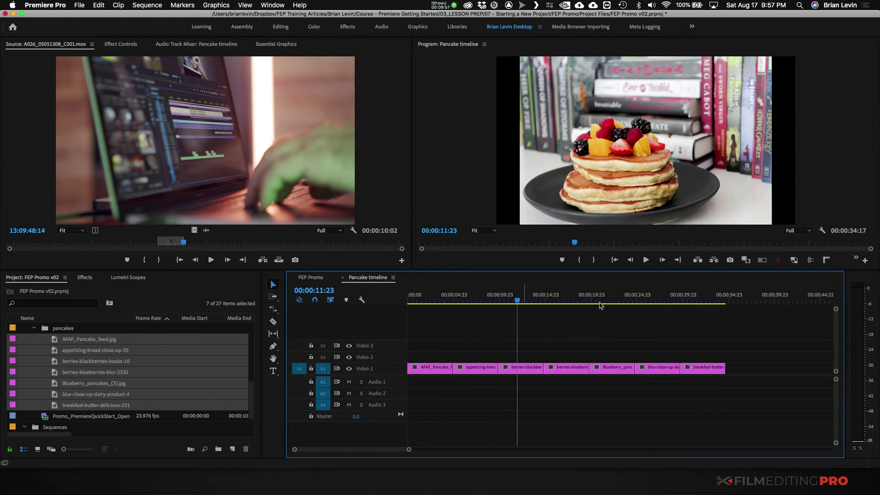
pyautogui.click(604, 300)
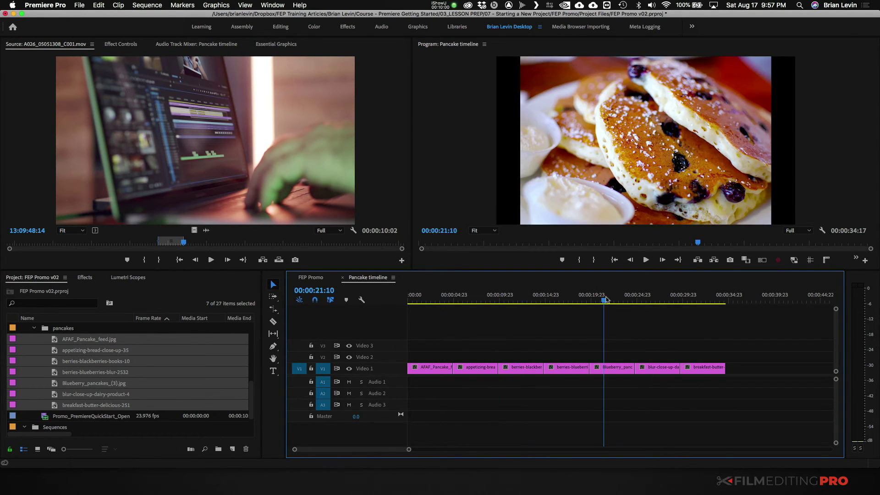
pyautogui.click(655, 297)
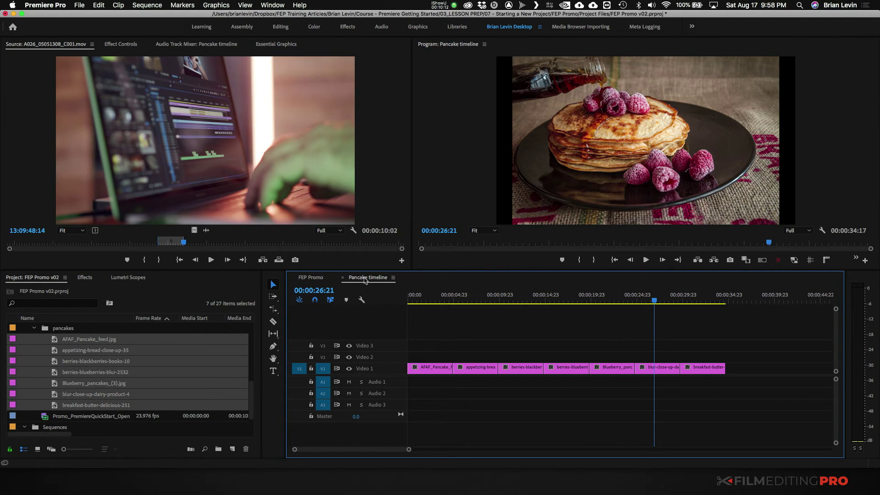
pyautogui.click(310, 278)
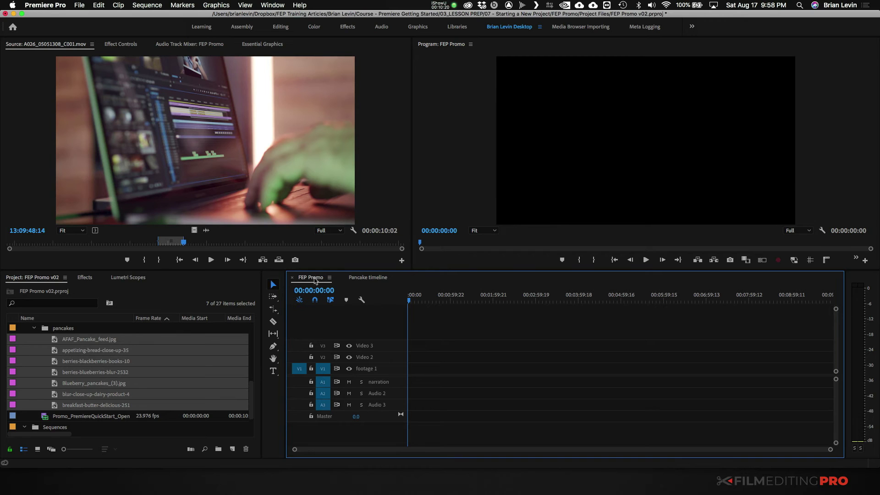
# Step: Dock FEP Promo beneath Pancake timeline and make Pancake timeline the active sequence
pyautogui.moveTo(316, 278); pyautogui.dragTo(378, 441)
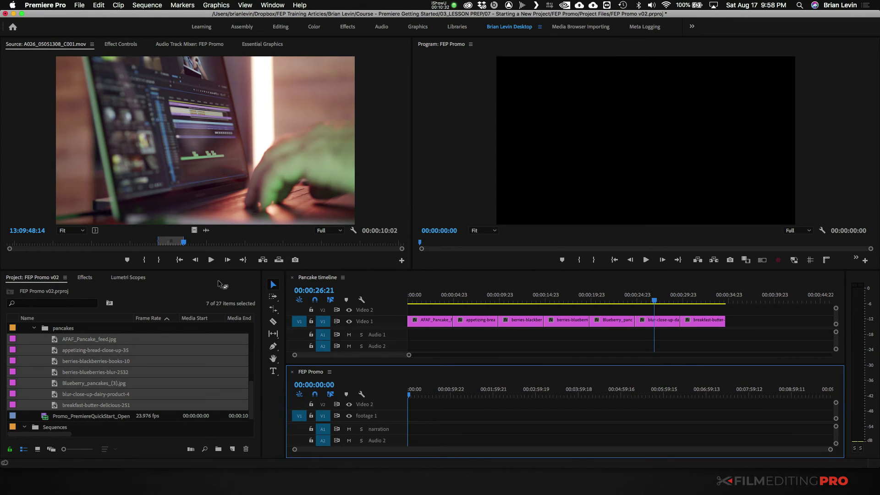
pyautogui.click(312, 278)
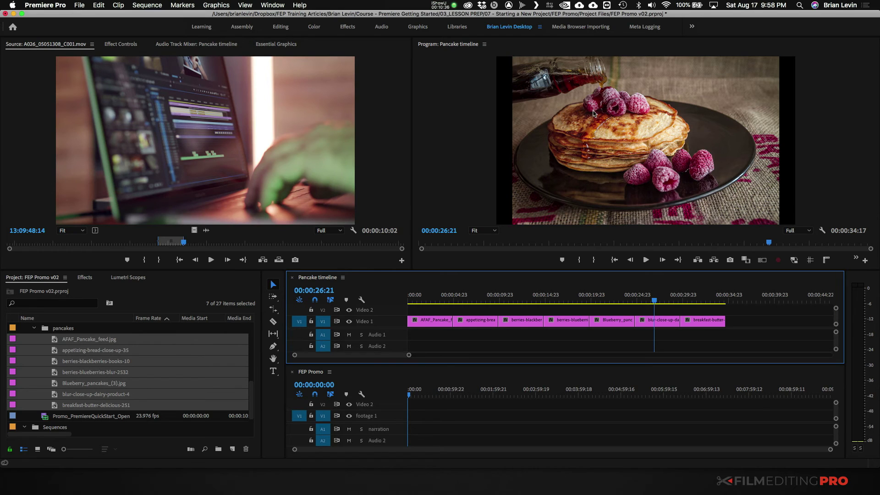
# Step: Copy the sixth pancake clip to the start of FEP Promo's footage 1 track
pyautogui.click(656, 323)
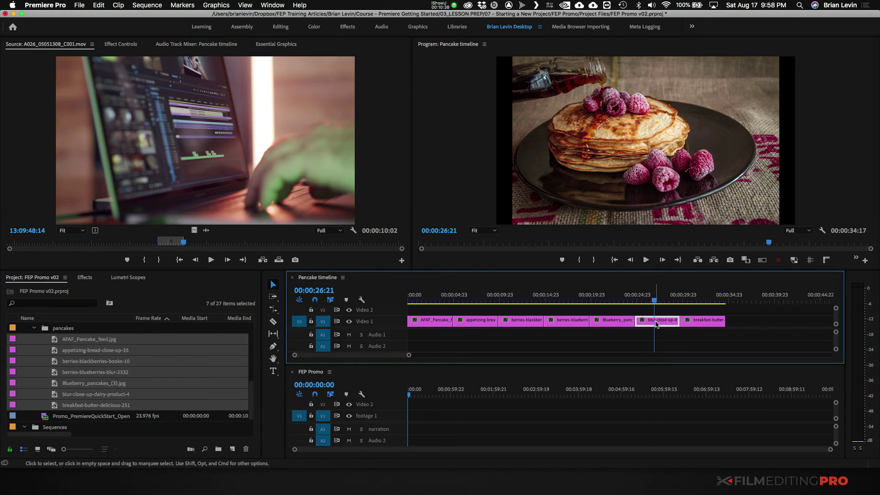
pyautogui.moveTo(656, 324); pyautogui.dragTo(409, 418)
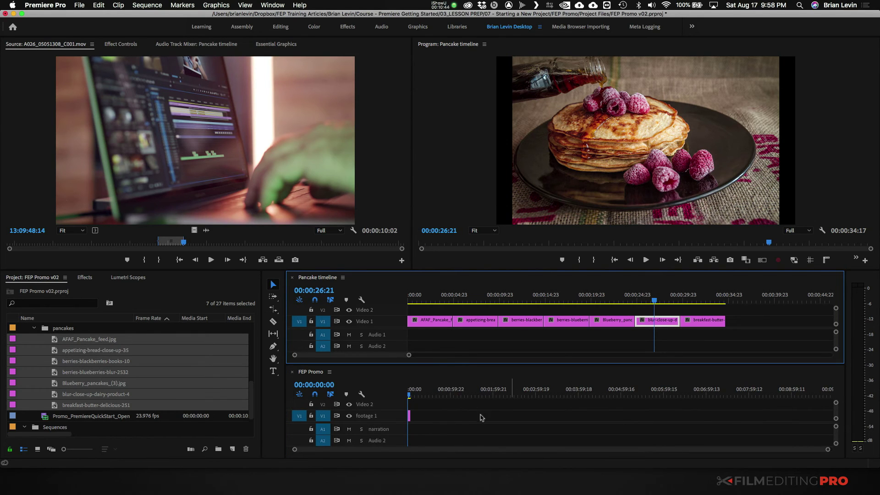
pyautogui.click(461, 409)
pyautogui.press('=')
pyautogui.press('=')
pyautogui.press('=')
pyautogui.press('=')
pyautogui.click(464, 394)
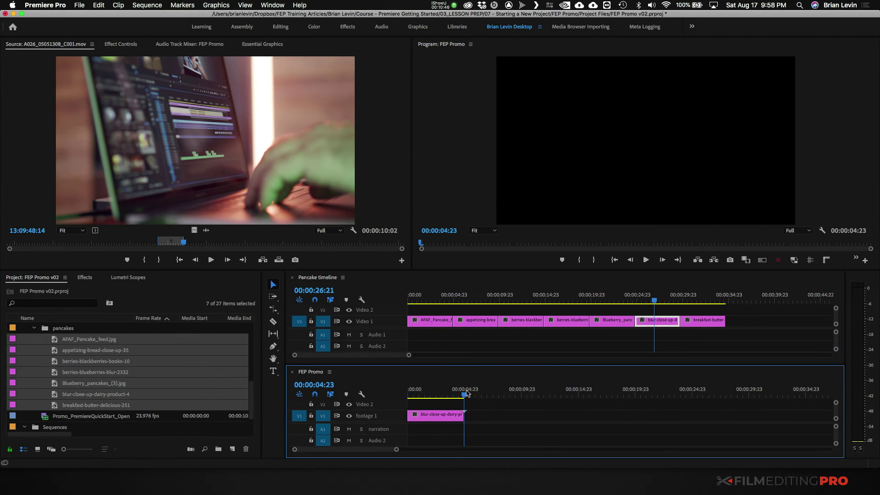
# Step: Add the fourth, last and second pancake clips one after another on FEP Promo's footage 1
pyautogui.click(562, 301)
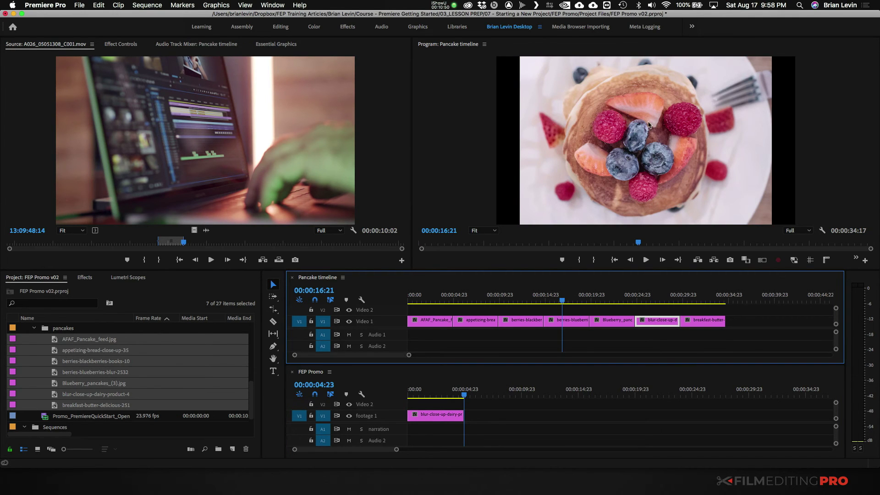
pyautogui.moveTo(567, 320); pyautogui.dragTo(499, 424)
pyautogui.click(696, 300)
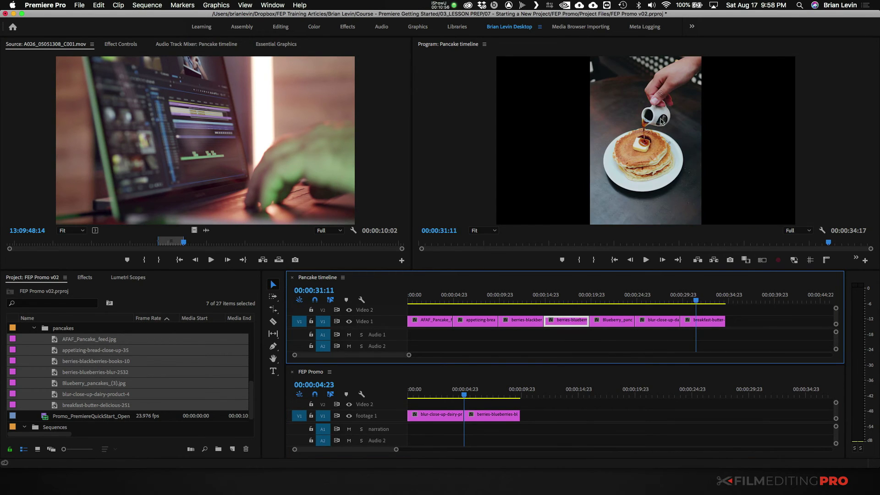
pyautogui.moveTo(705, 321); pyautogui.dragTo(552, 425)
pyautogui.click(474, 300)
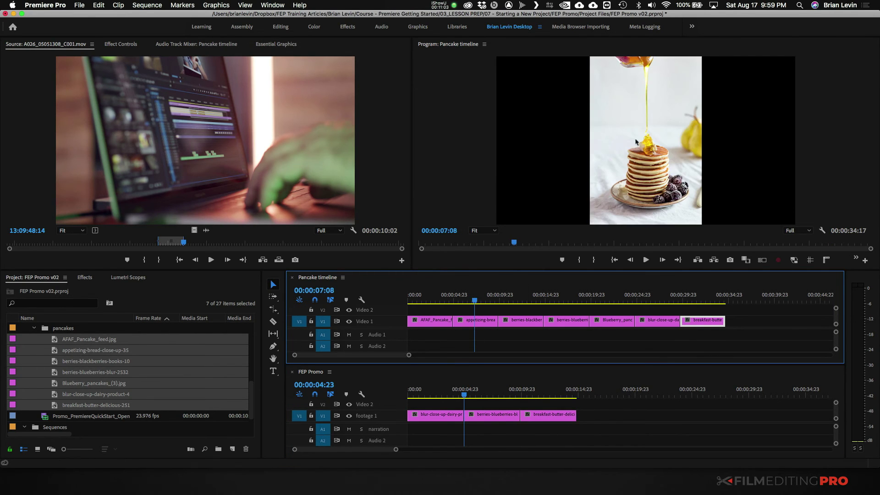
pyautogui.moveTo(479, 321); pyautogui.dragTo(555, 417)
# Step: Scrub through the FEP Promo edit and park the playhead at 00:00:16:21
pyautogui.click(664, 407)
pyautogui.moveTo(466, 395); pyautogui.dragTo(550, 396)
pyautogui.click(601, 395)
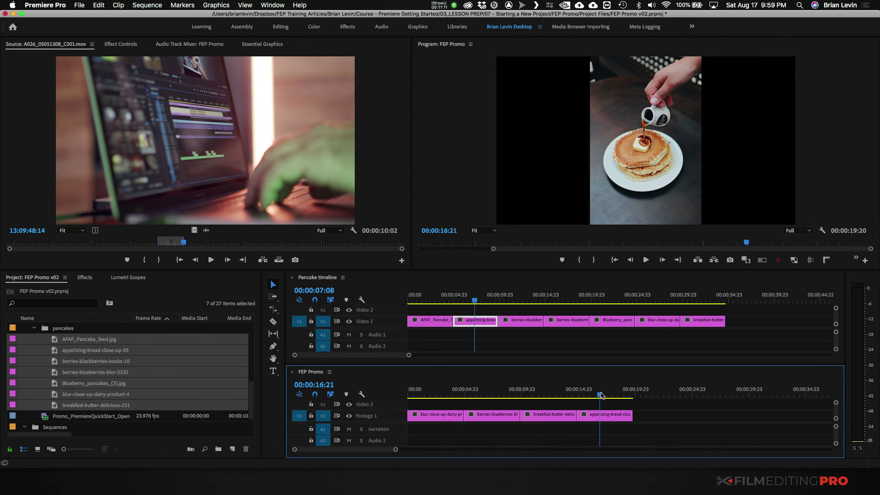